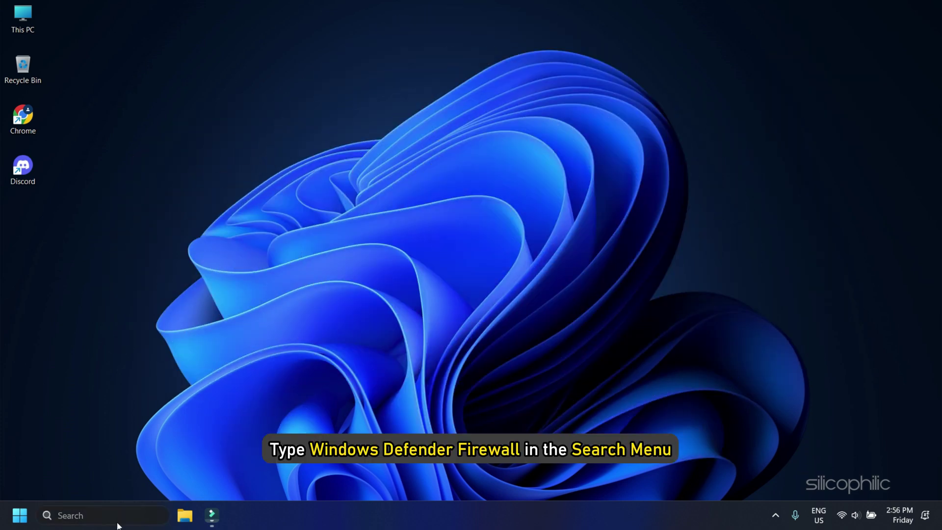
Turn off Windows Defender Firewall for both private and public networks and confirm with OK
left_click(103, 515)
type("windows defender firewall")
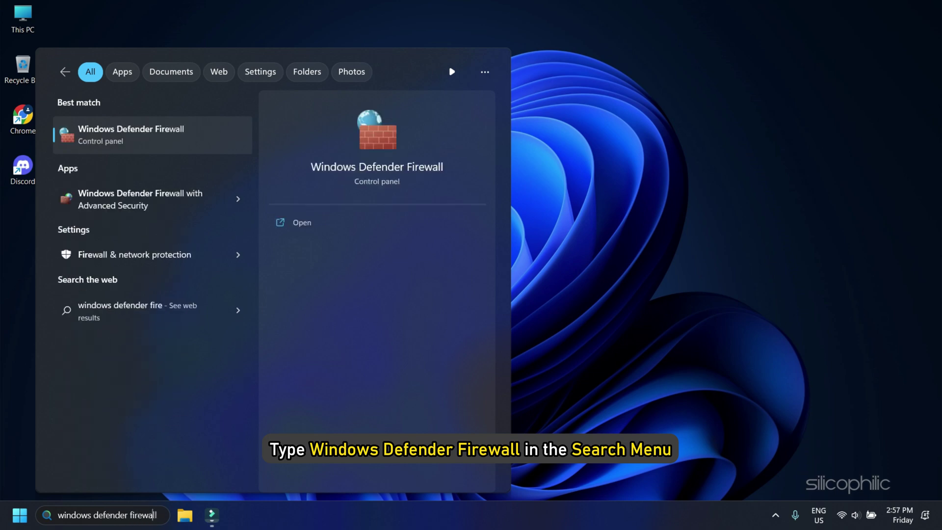
left_click(232, 131)
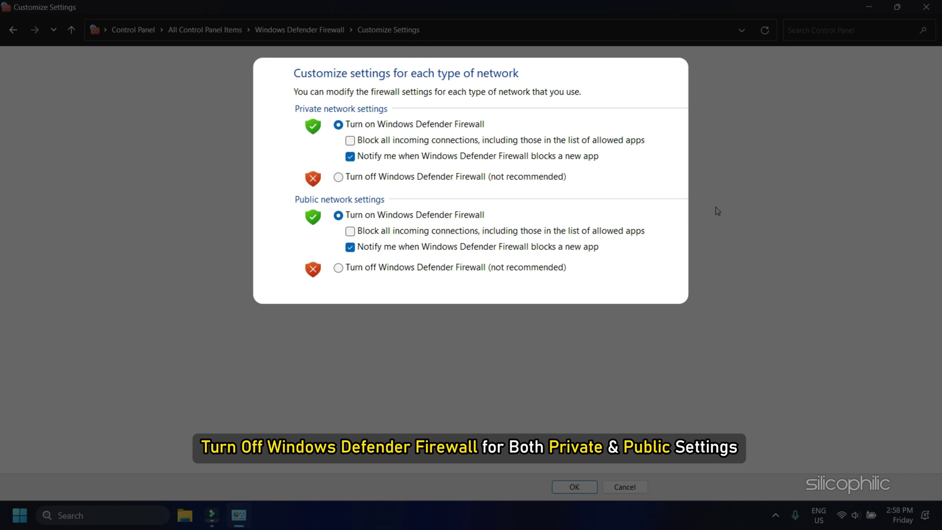
left_click(338, 177)
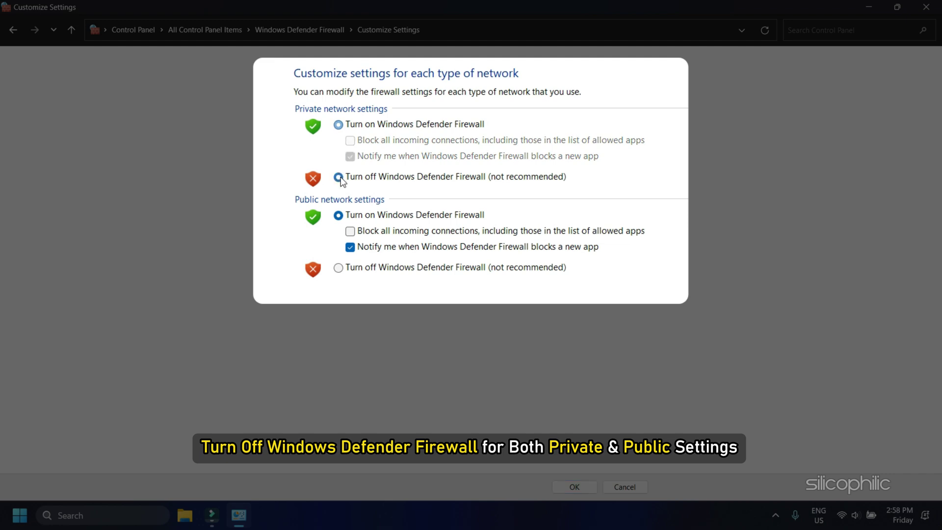
left_click(337, 268)
left_click(574, 486)
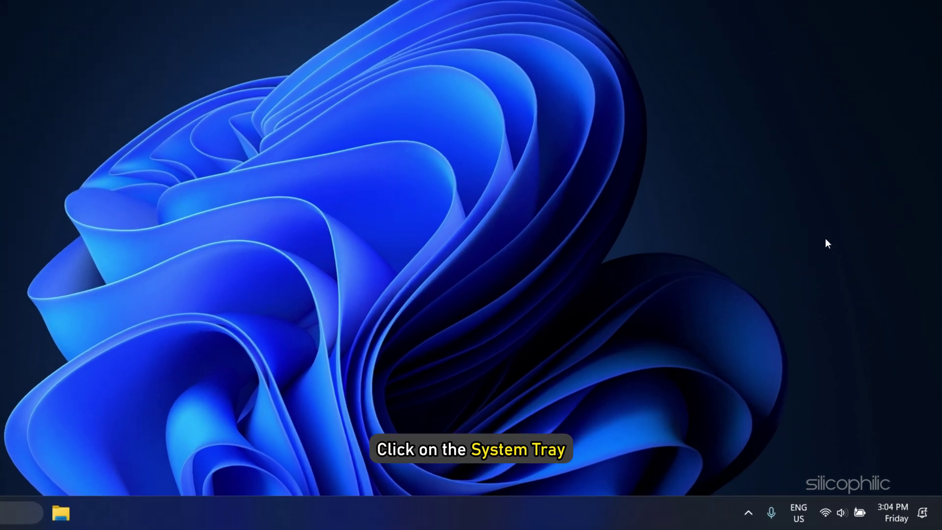
Quit the running Discord app from the system tray's hidden icons
left_click(724, 510)
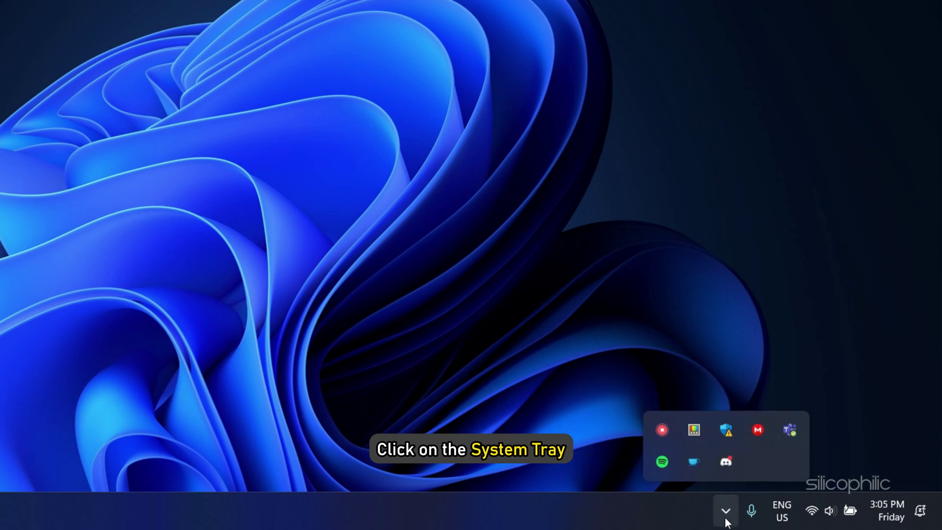
right_click(725, 461)
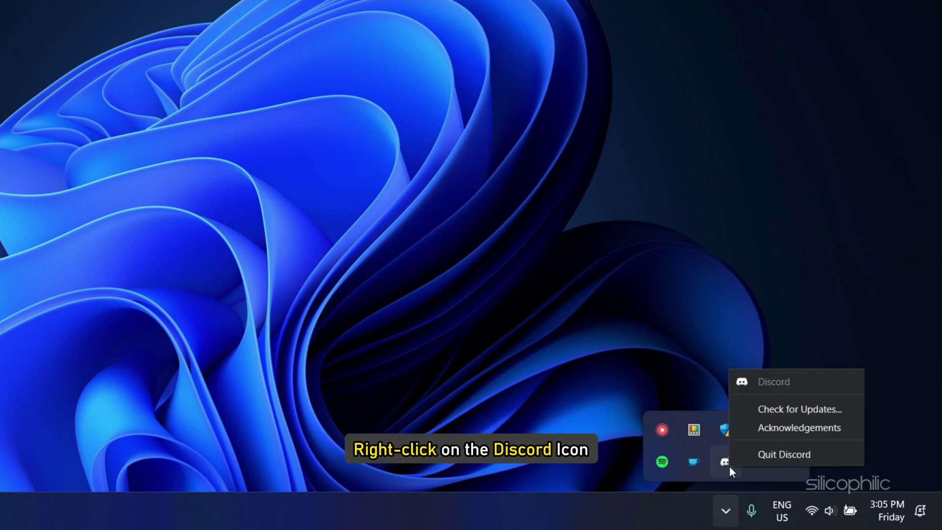
left_click(784, 457)
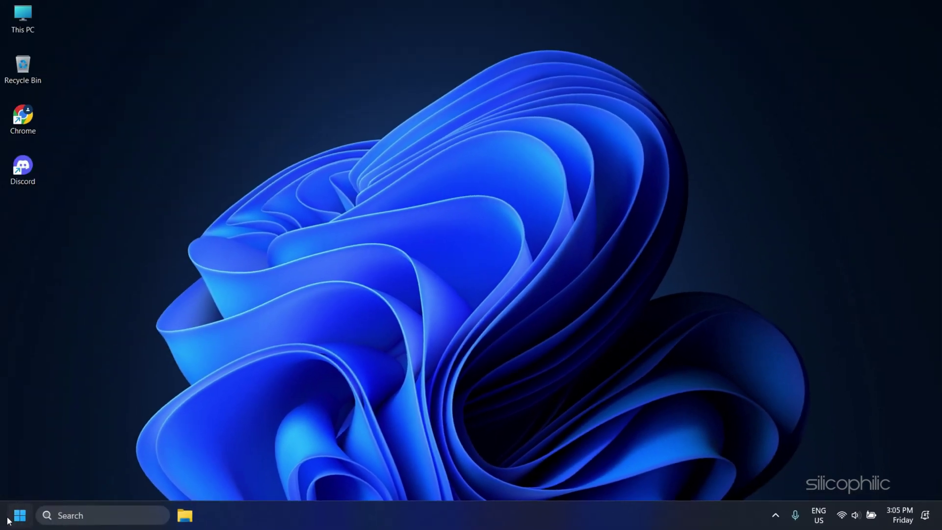
End the remaining Discord process in Task Manager and close Task Manager
right_click(21, 512)
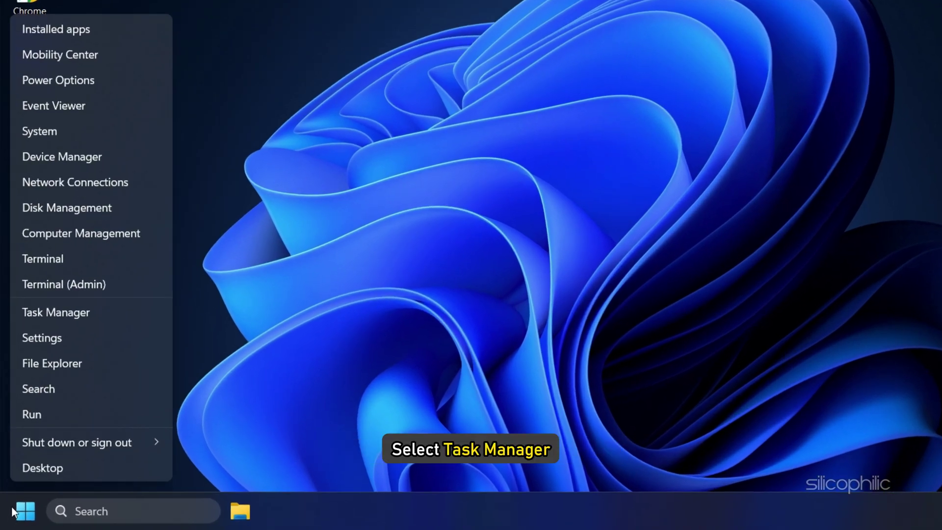
left_click(57, 312)
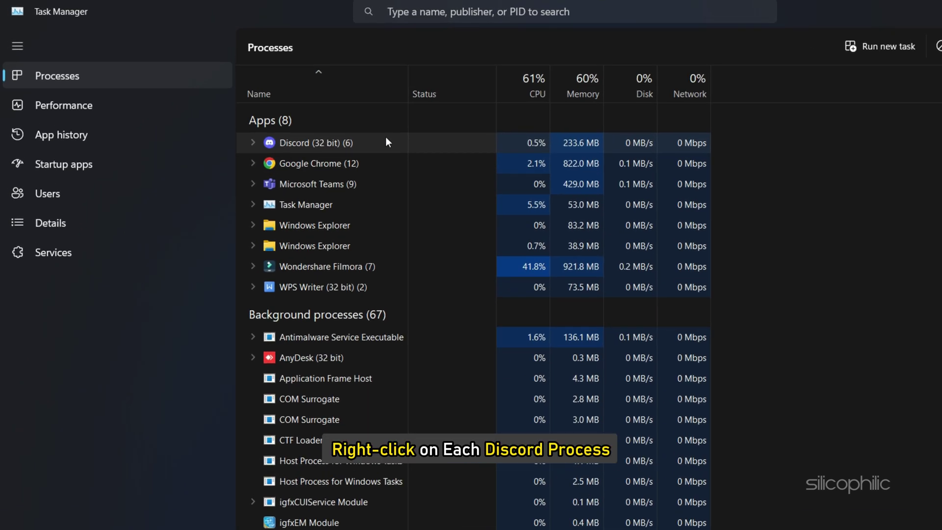
right_click(323, 116)
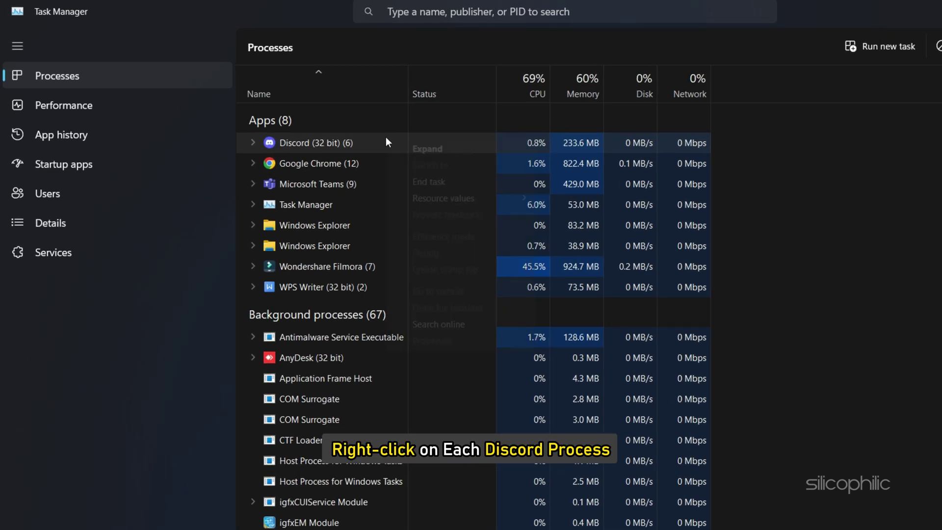
left_click(477, 181)
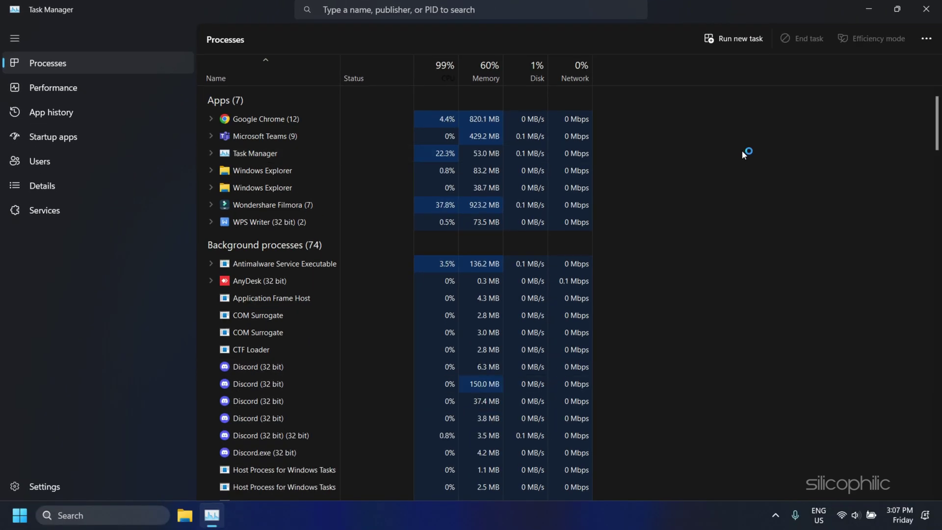
left_click(924, 10)
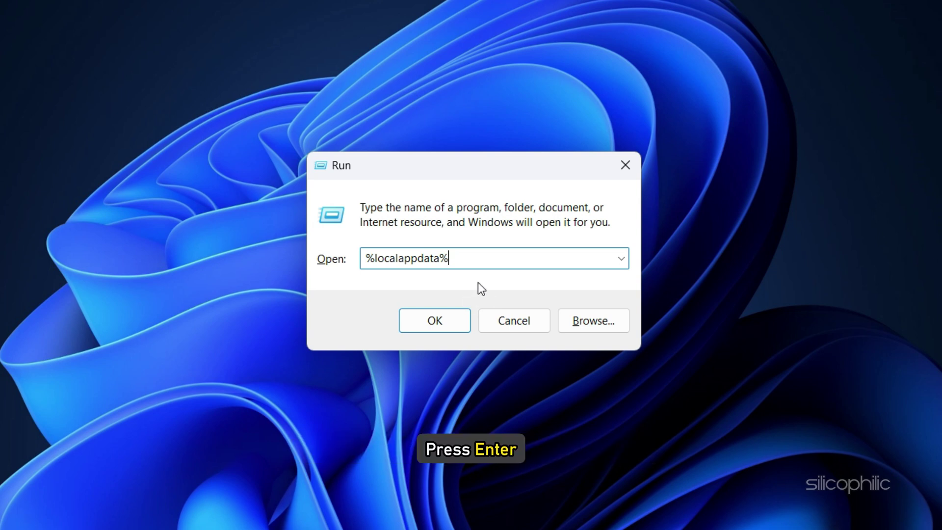
Rename Update.exe in AppData\Local\Discord to Update_xyz.exe via Show more options > Rename
key("Return")
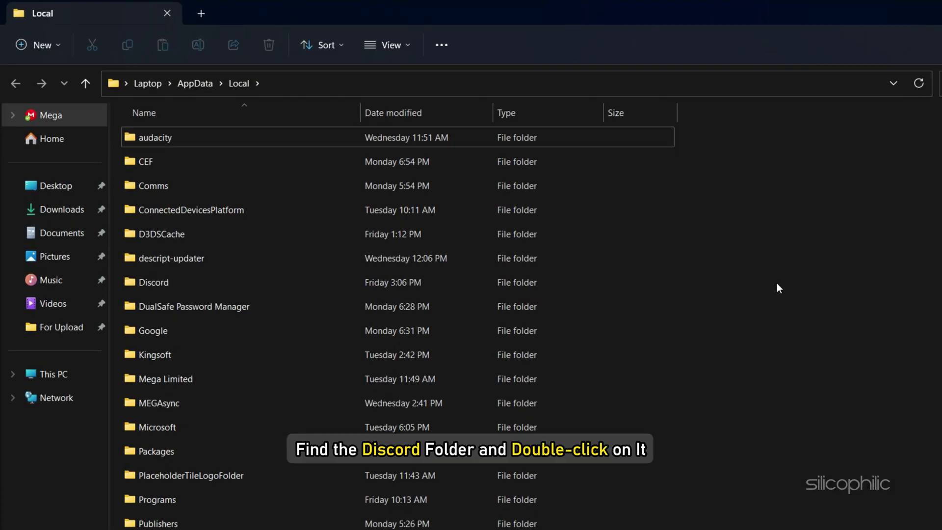
double_click(229, 282)
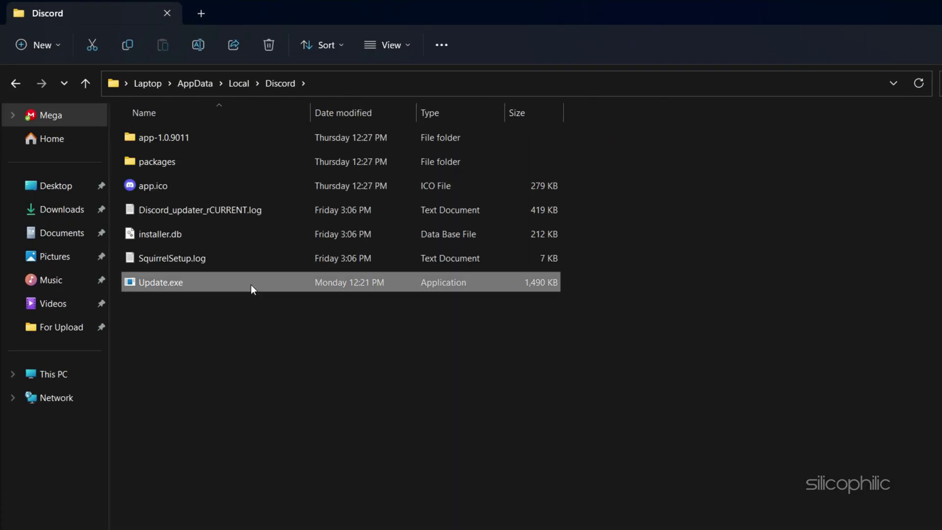
right_click(228, 281)
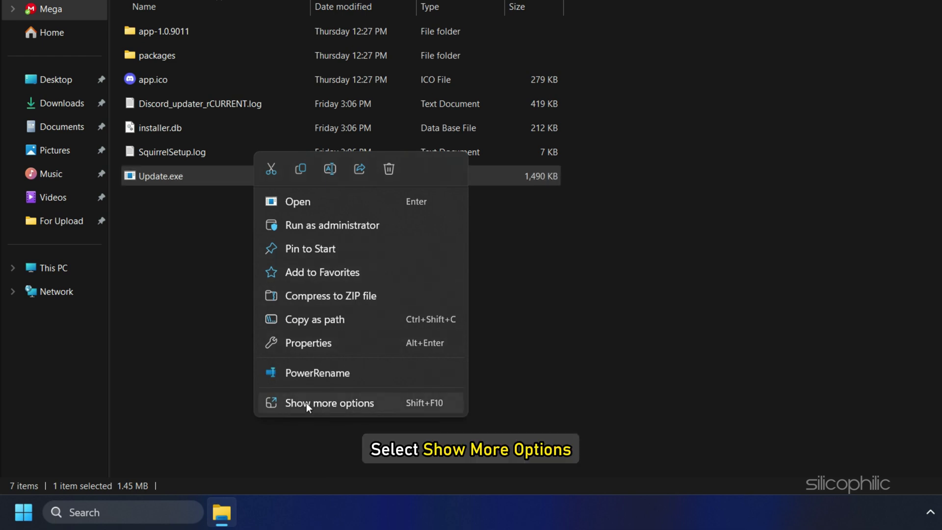
left_click(306, 402)
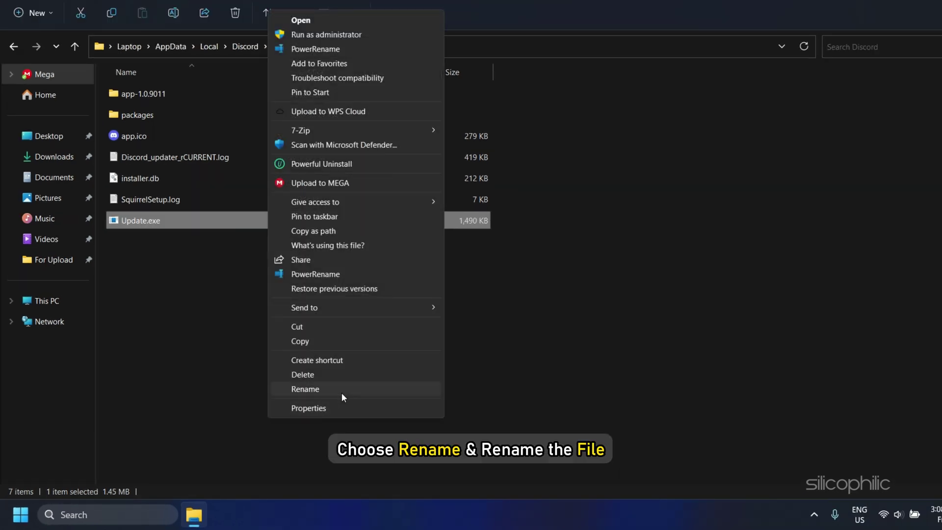
left_click(342, 392)
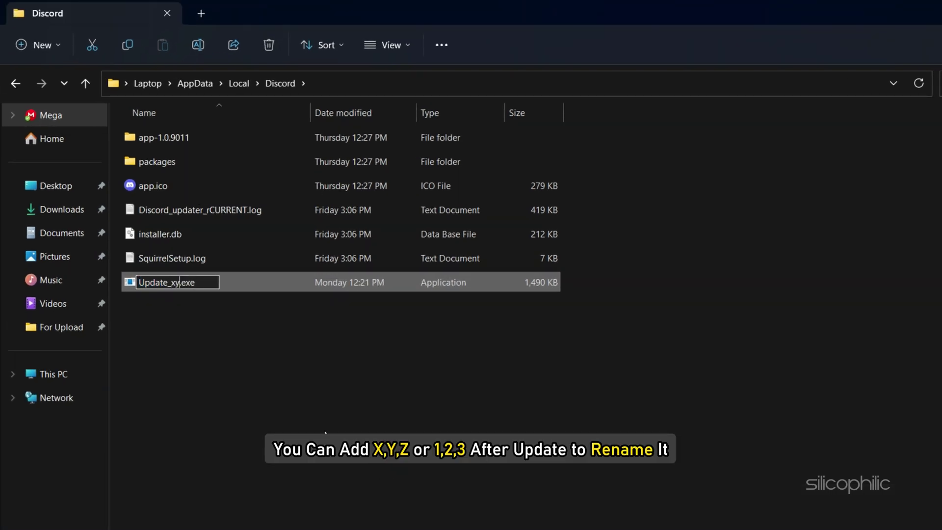
key("Return")
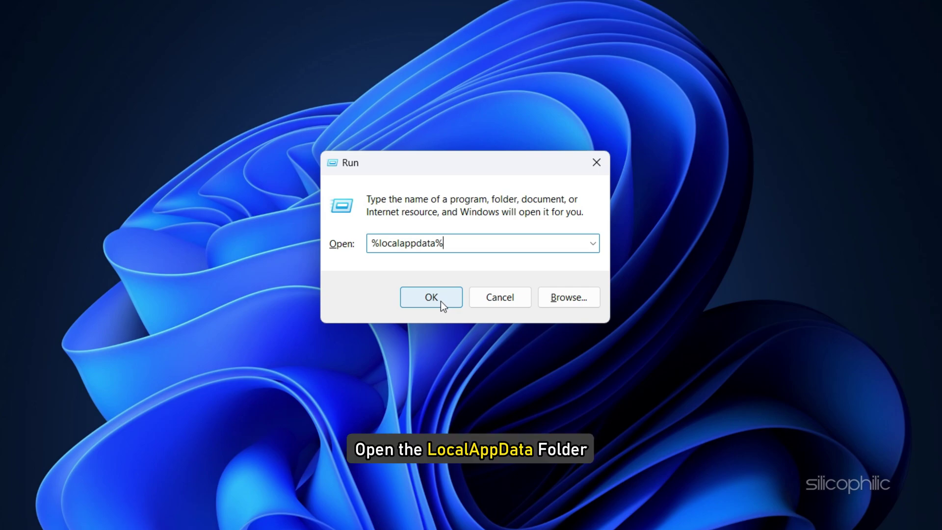
Navigate from Local AppData up to AppData and into Roaming\discord
left_click(441, 301)
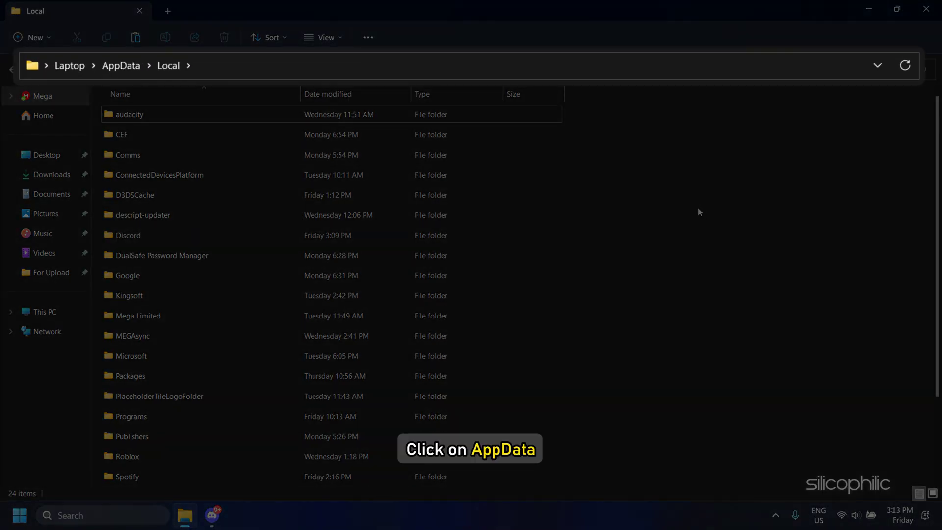
left_click(147, 67)
double_click(233, 231)
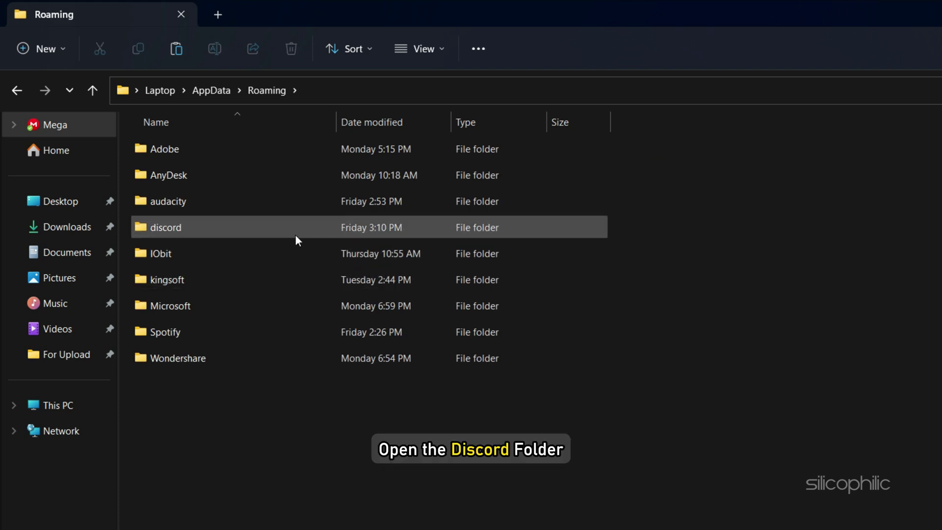
double_click(295, 227)
Delete the Cache folder via Show more options > Delete, leaving 41 items
left_click(238, 202)
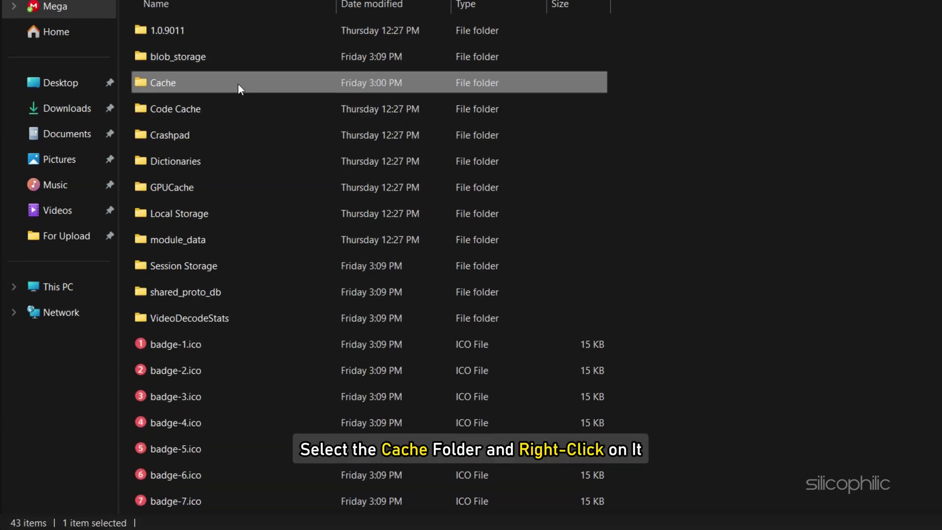
right_click(237, 84)
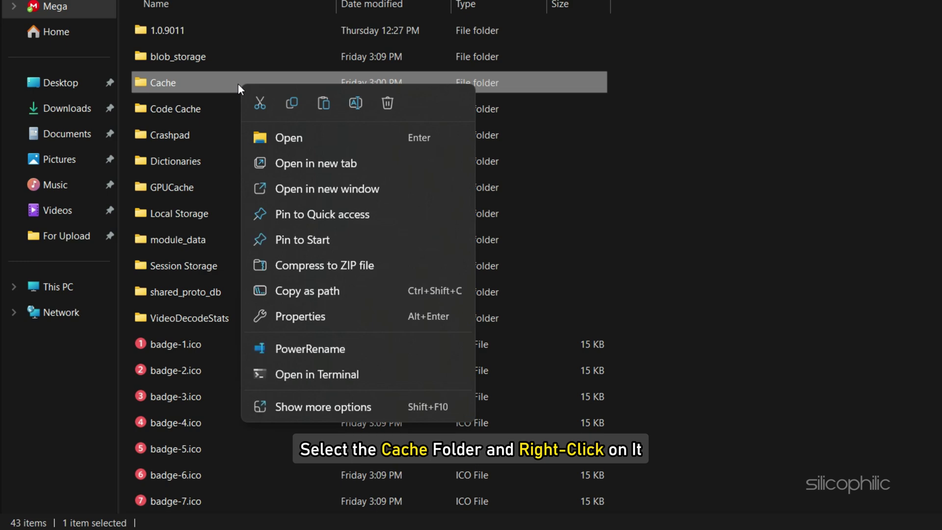
left_click(309, 410)
left_click(278, 379)
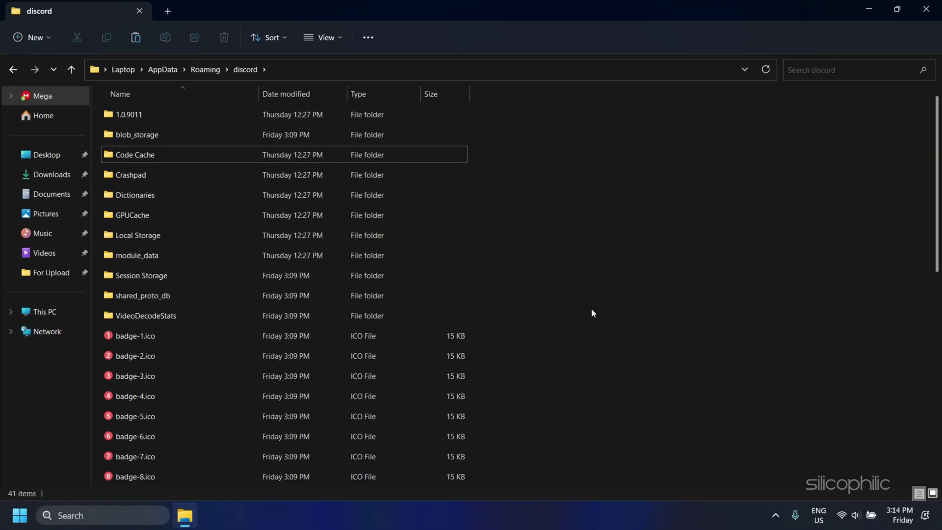